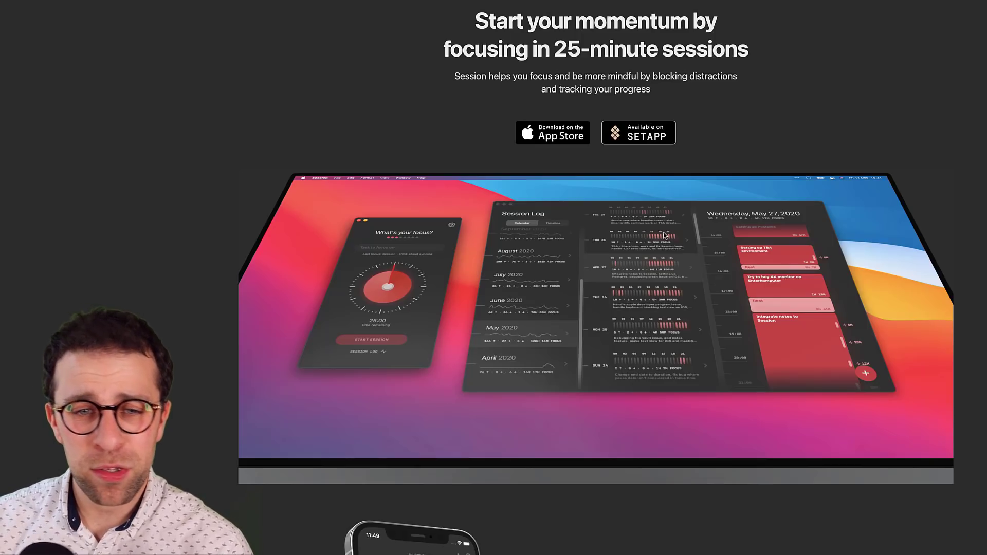
# Read down the Session site to Syncs Everywhere, briefly enlarging the iPad session-log screenshot.
pyautogui.scroll(-15, 665, 235)
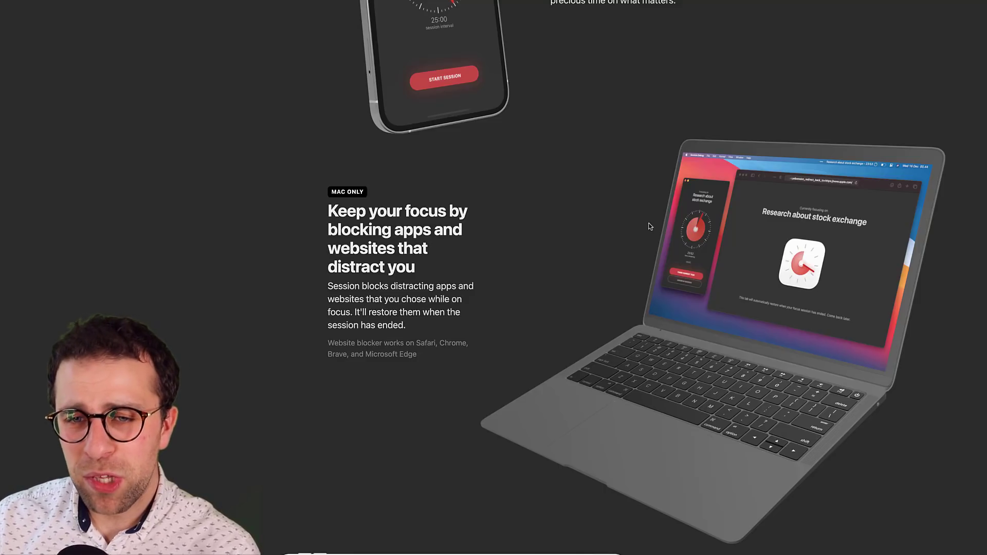
pyautogui.scroll(-10, 660, 220)
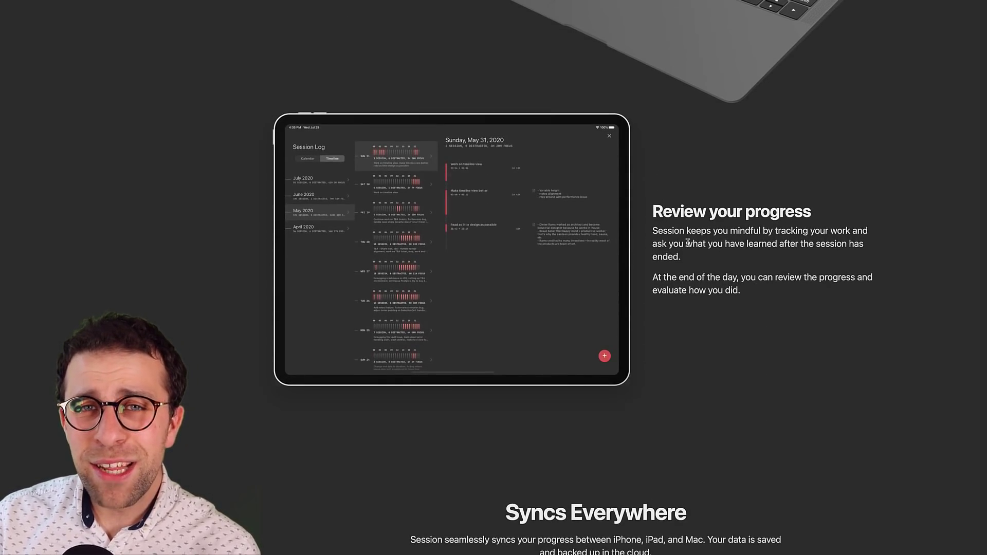
pyautogui.click(418, 159)
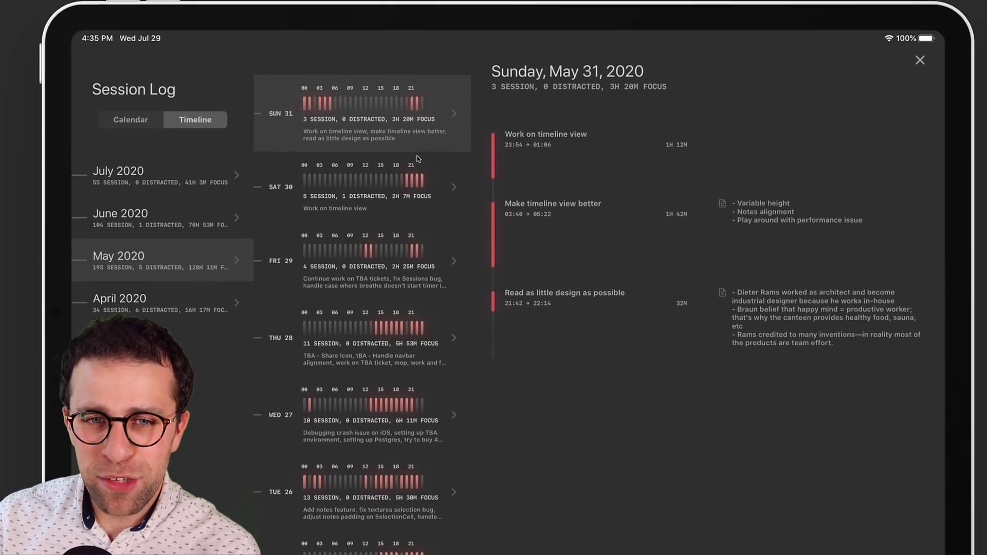
pyautogui.scroll(-1, 417, 159)
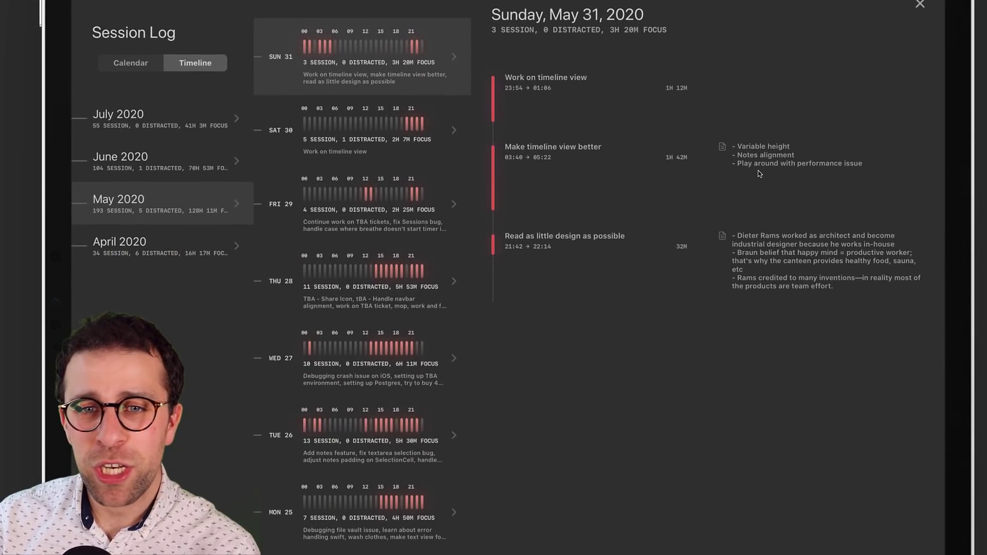
pyautogui.click(677, 257)
pyautogui.scroll(-12, 674, 192)
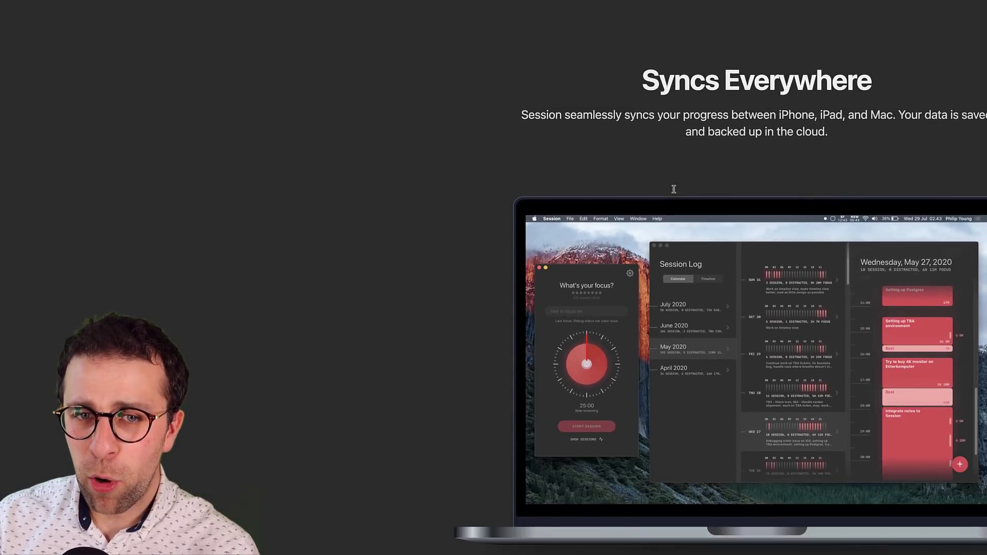
pyautogui.scroll(-1, 676, 192)
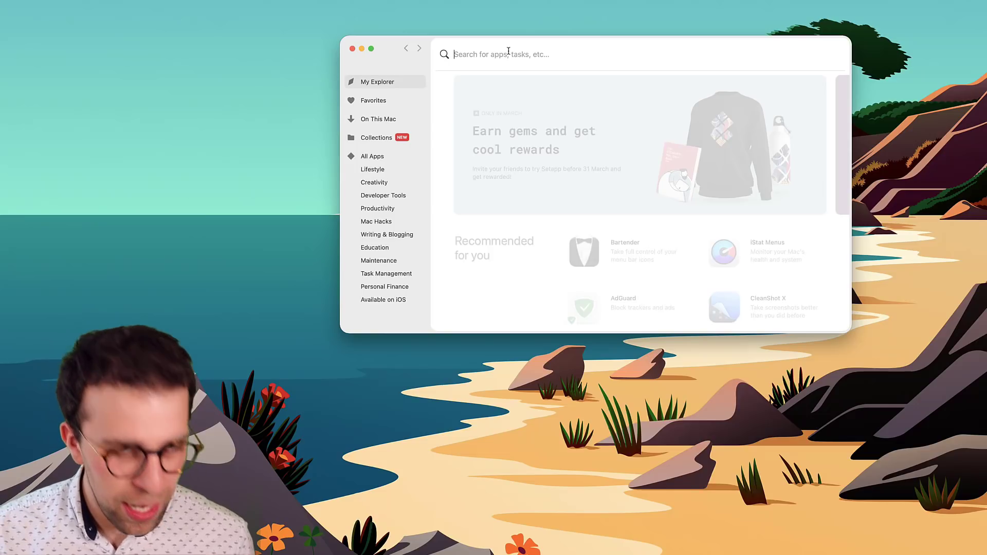
# Search Setapp for 'sessio', launch Session from the result, and close Setapp.
pyautogui.click(509, 51)
pyautogui.write('sessio')
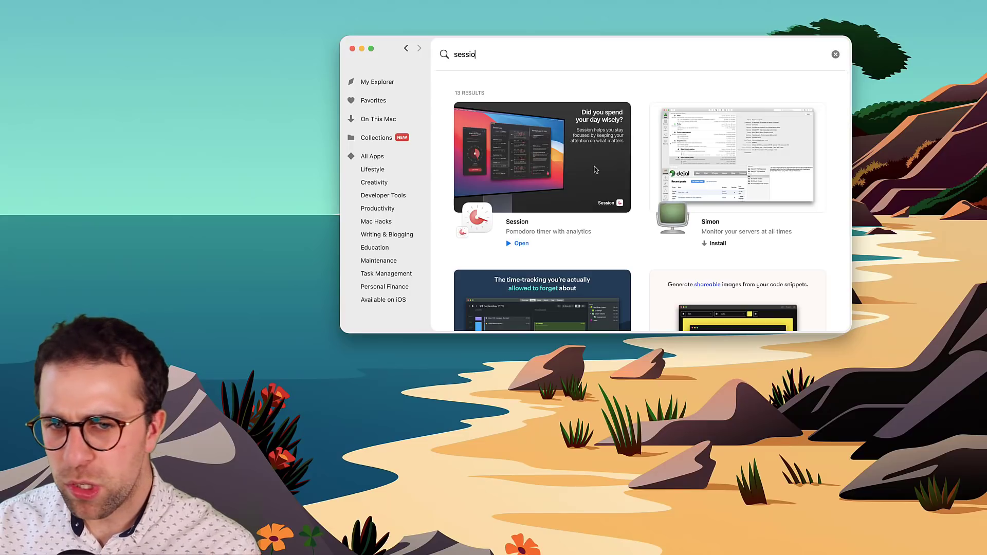
pyautogui.scroll(-1, 535, 213)
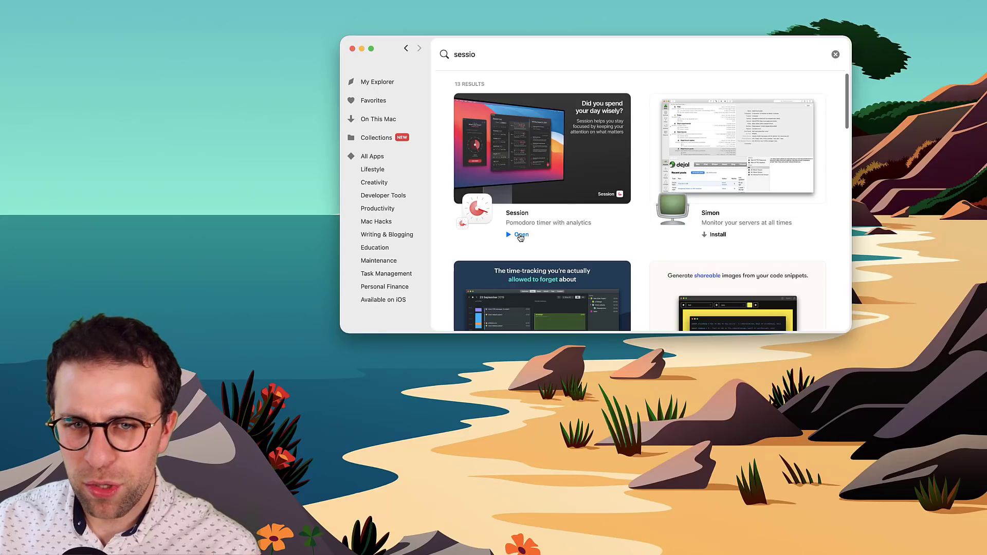
pyautogui.click(520, 235)
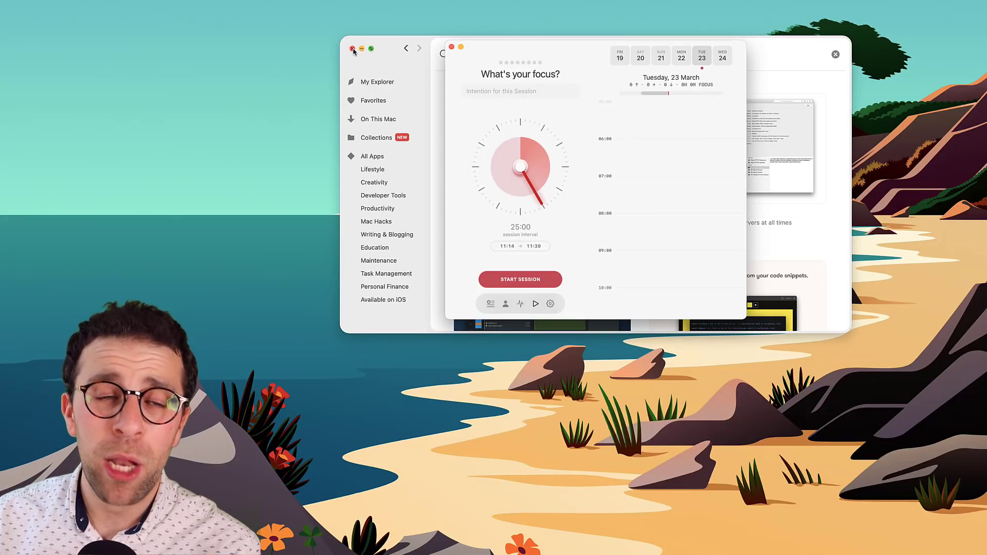
pyautogui.click(354, 51)
# Centre the Session window, set the dial to 45 minutes, and enter the intention 'Record YouTube'.
pyautogui.moveTo(581, 57); pyautogui.dragTo(600, 78)
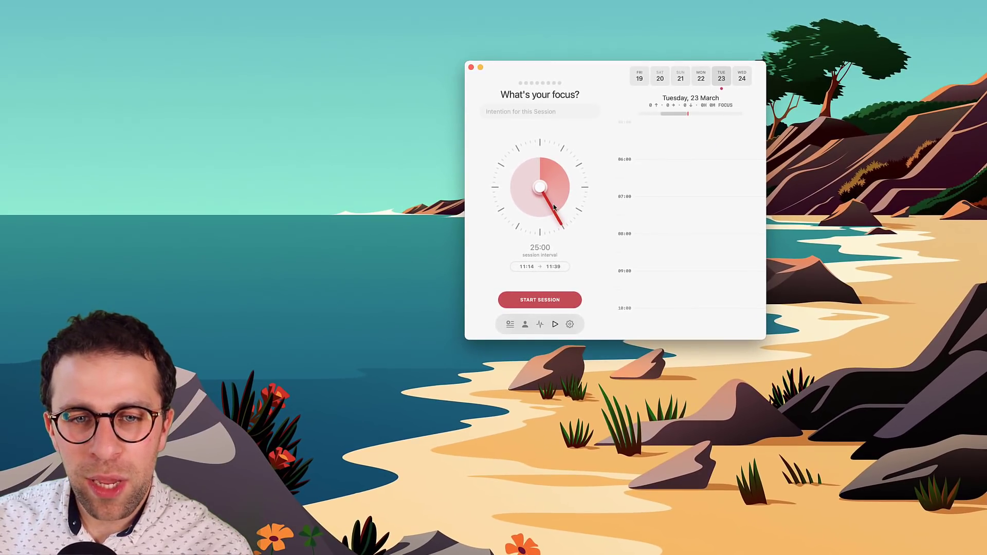
pyautogui.moveTo(558, 219); pyautogui.dragTo(602, 169)
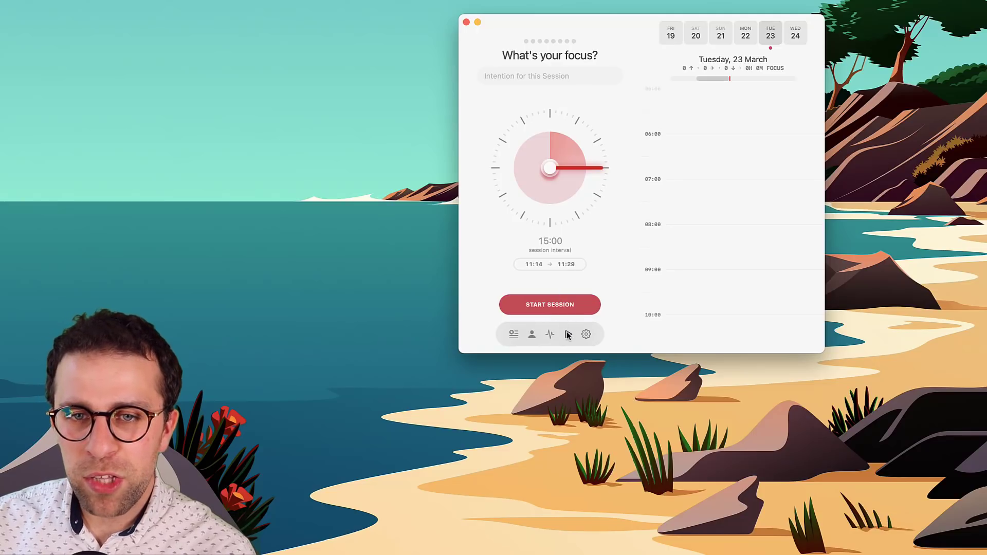
pyautogui.scroll(-10, 730, 180)
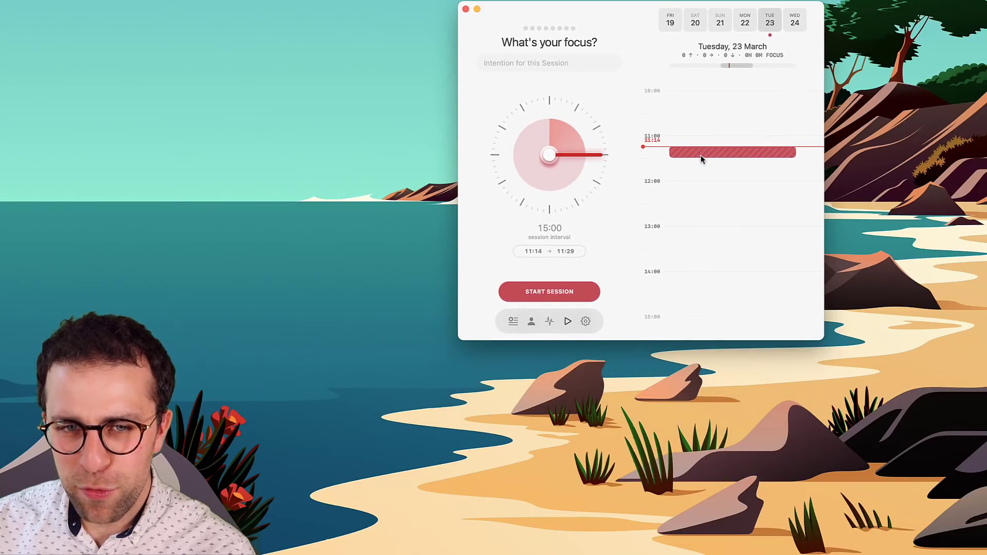
pyautogui.moveTo(588, 161); pyautogui.dragTo(514, 153)
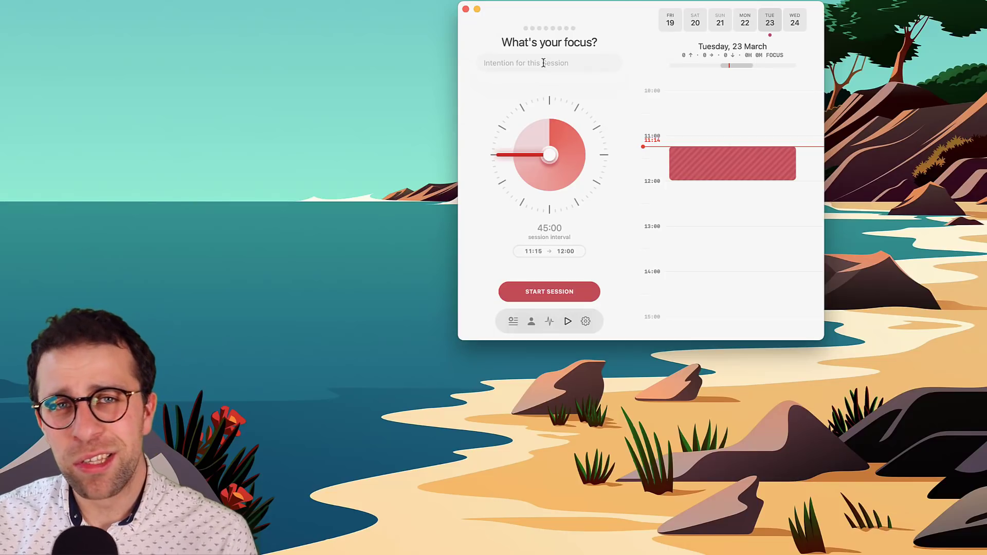
pyautogui.write('Record YouTube')
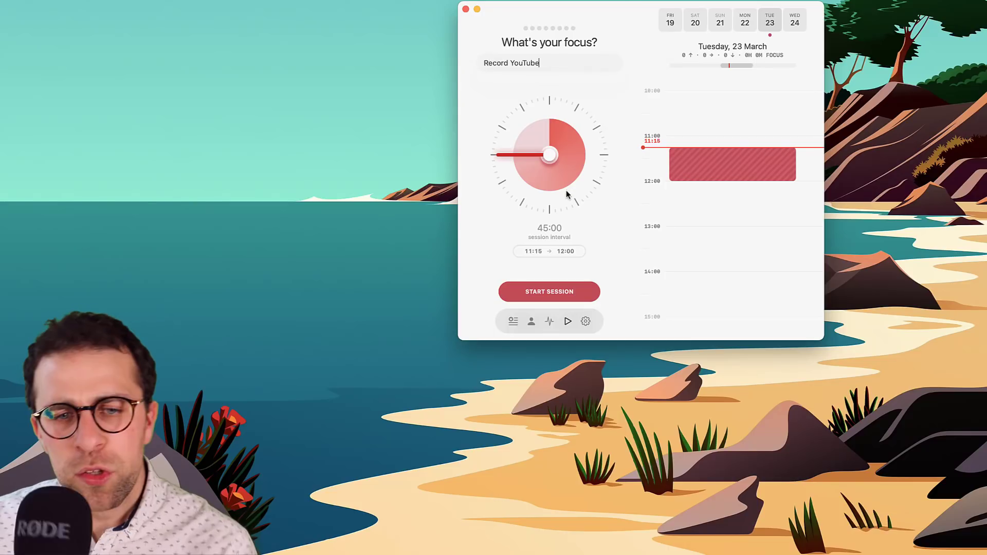
# Start the 45-minute Record YouTube session and toggle auto break mode on, then back off.
pyautogui.click(567, 295)
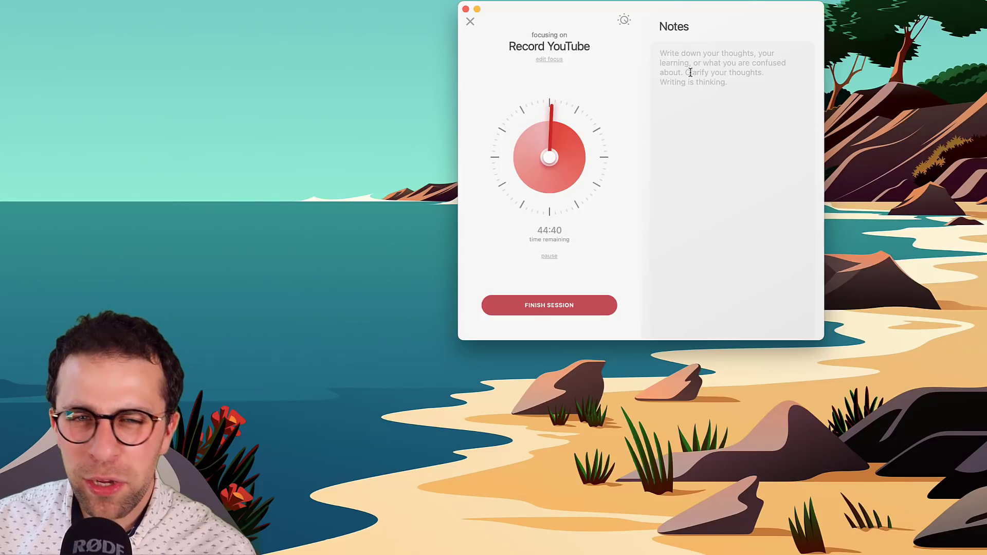
pyautogui.click(628, 23)
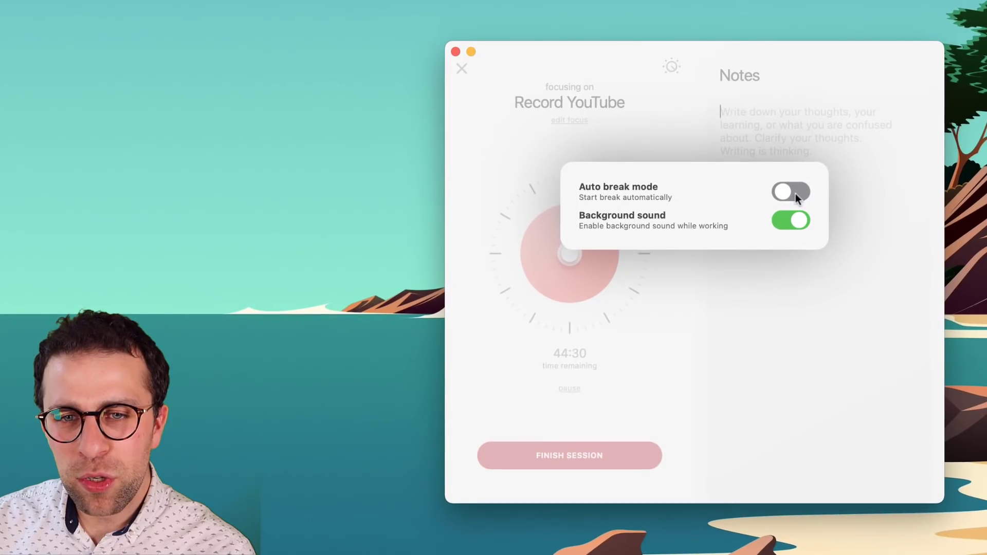
pyautogui.click(795, 193)
pyautogui.click(796, 194)
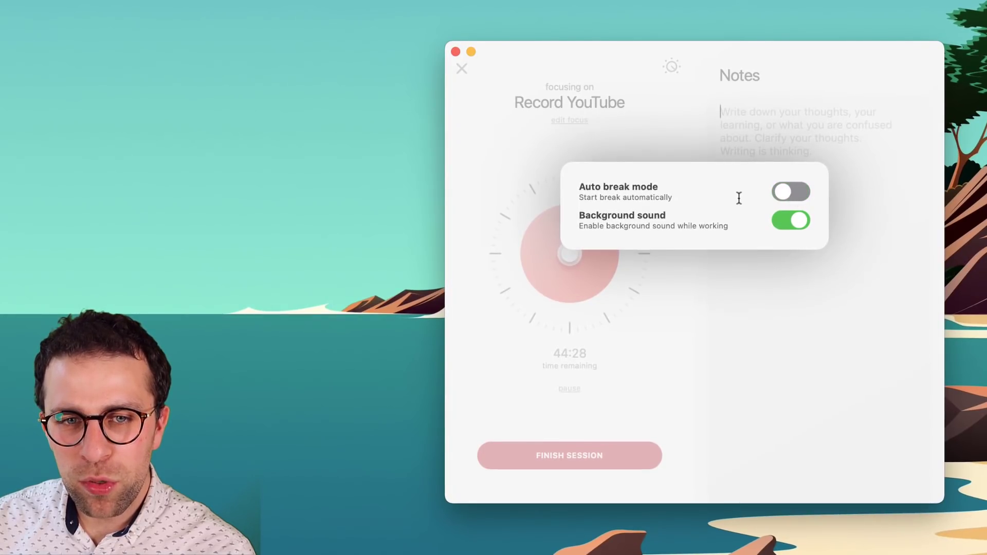
pyautogui.click(575, 367)
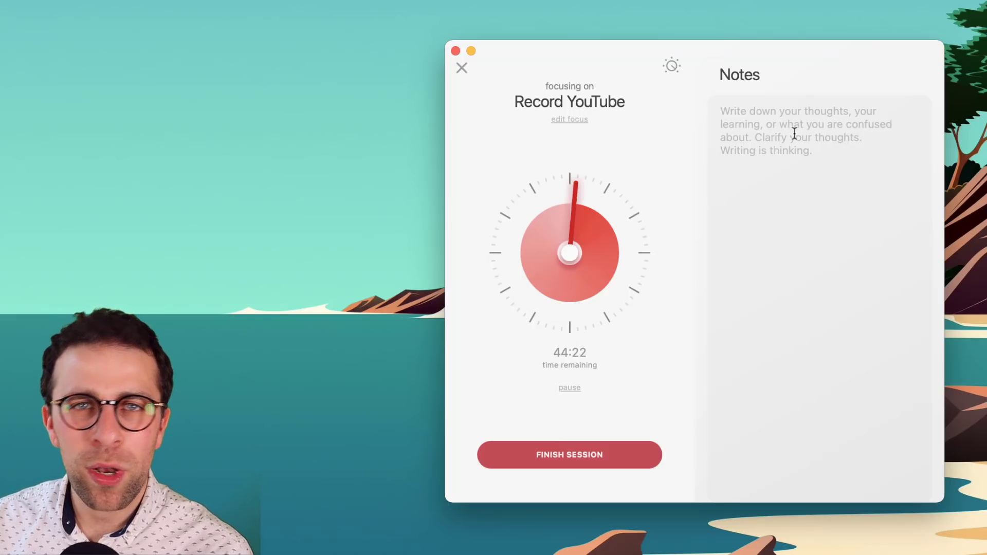
# Toggle background sound off and back on, then end the running session early.
pyautogui.click(795, 134)
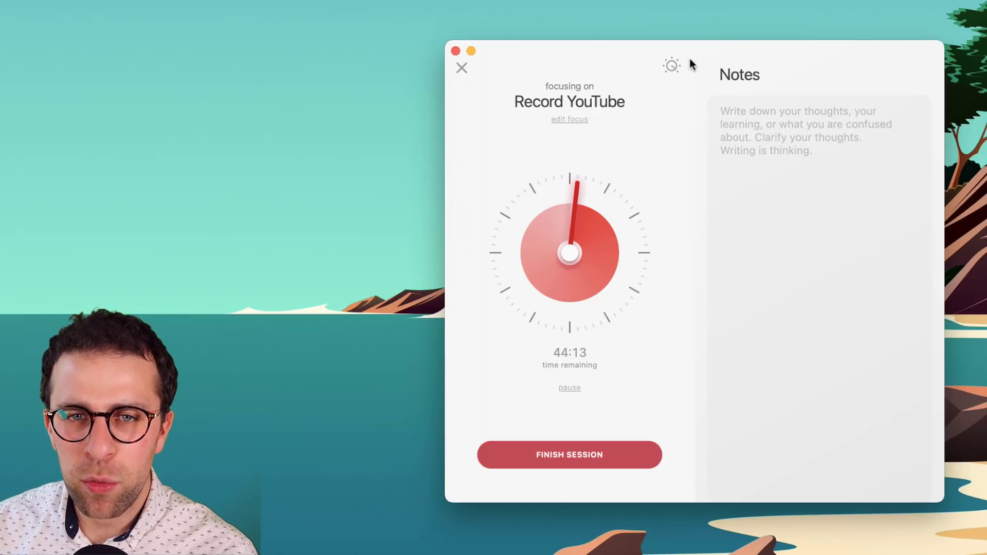
pyautogui.click(672, 66)
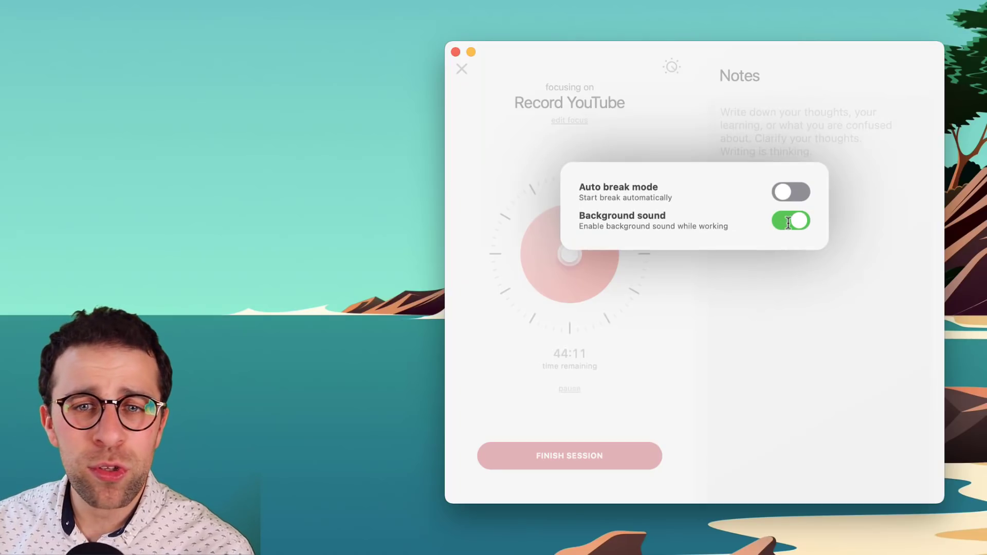
pyautogui.click(788, 222)
pyautogui.click(788, 222)
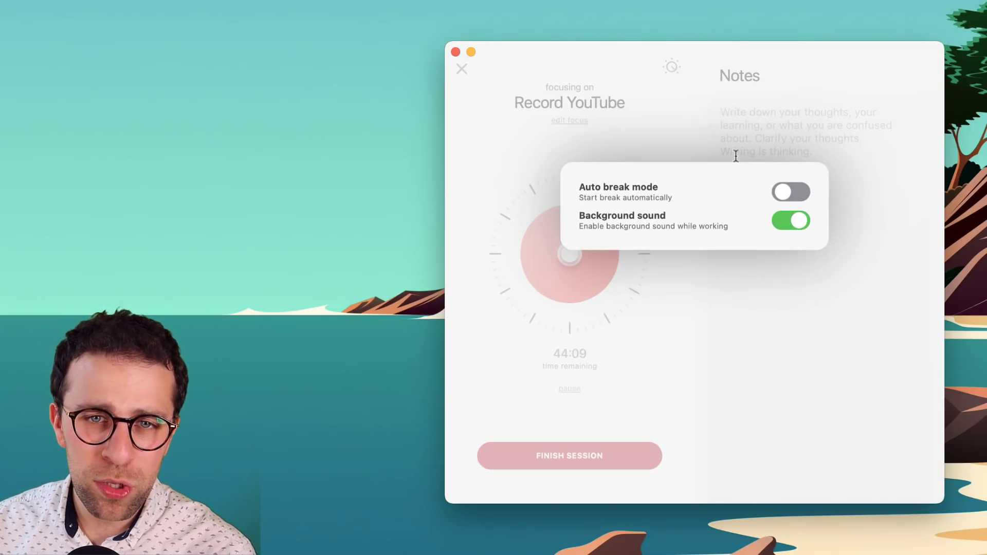
pyautogui.click(736, 156)
pyautogui.click(459, 67)
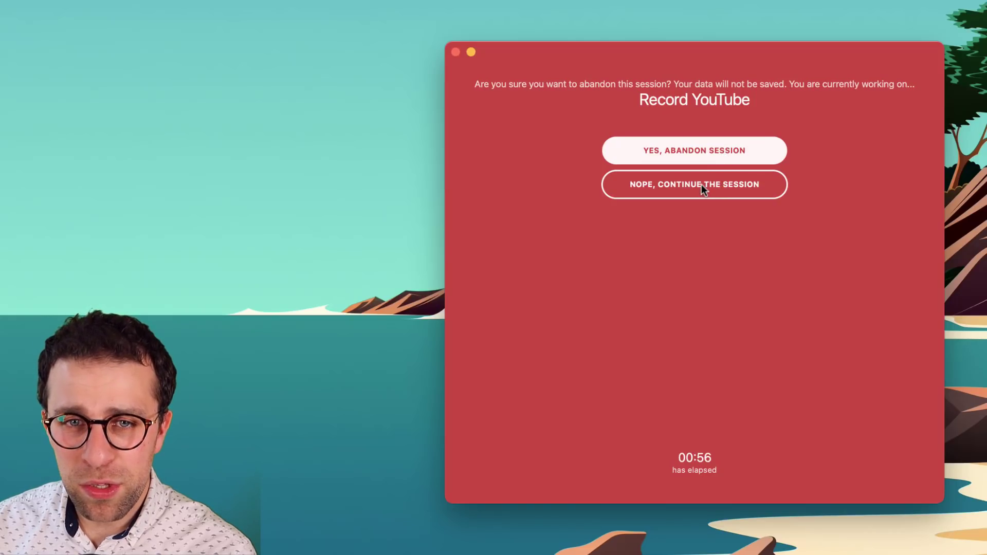
# Confirm abandoning the Record YouTube session and reposition the timer window.
pyautogui.click(699, 154)
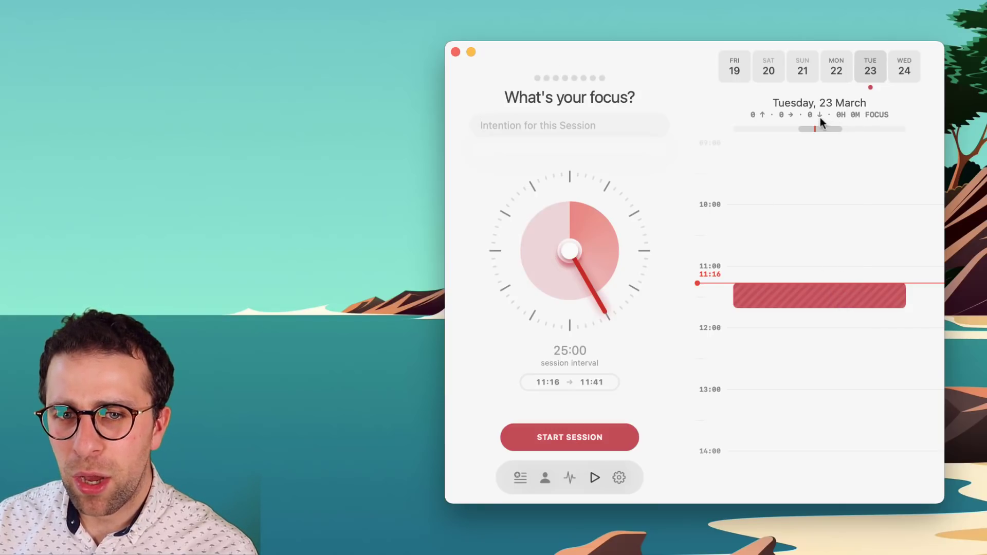
pyautogui.moveTo(884, 116); pyautogui.dragTo(827, 118)
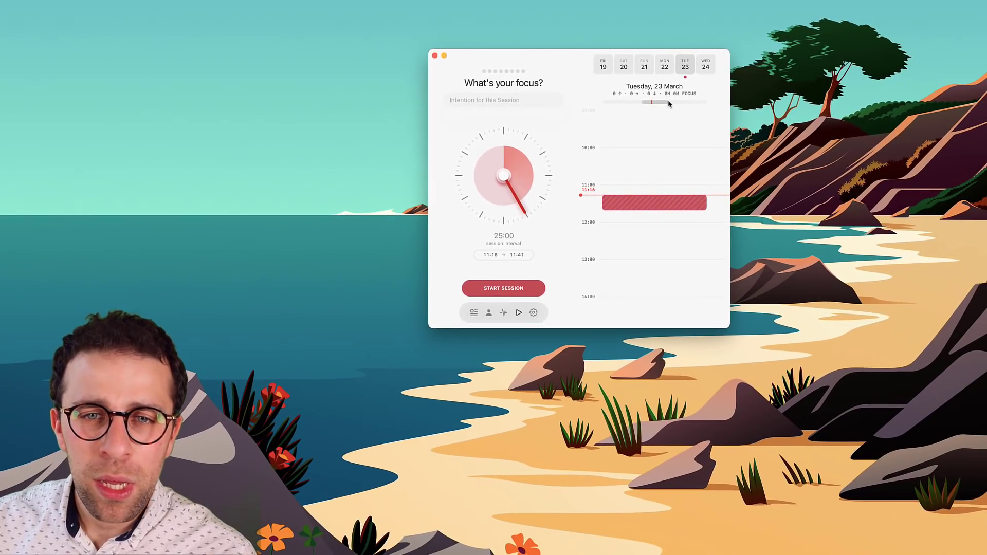
# Open the Session Log beside the timer and start a new manual event with Cmd+N.
pyautogui.click(504, 314)
pyautogui.moveTo(583, 53); pyautogui.dragTo(335, 0)
pyautogui.moveTo(798, 25); pyautogui.dragTo(585, 66)
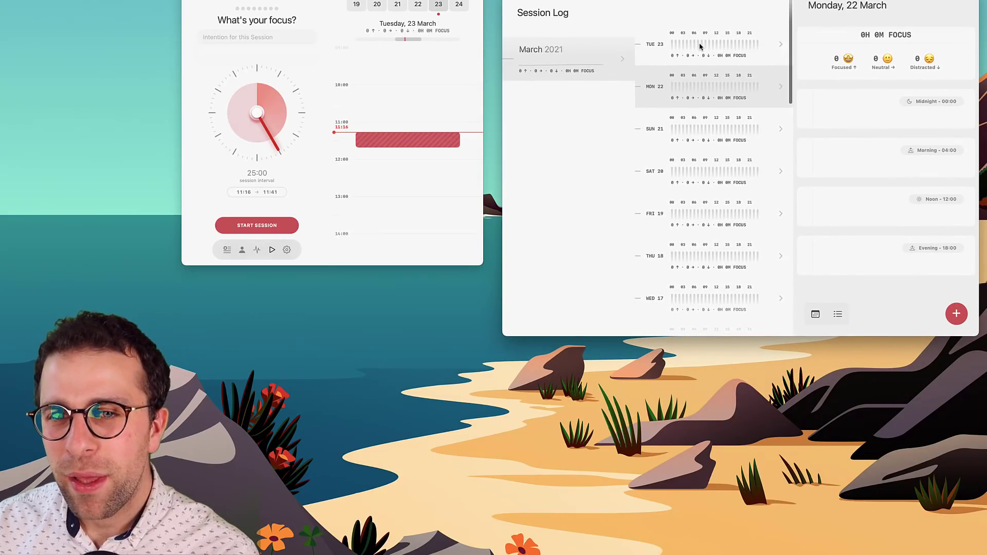
pyautogui.scroll(-3, 701, 146)
pyautogui.scroll(3, 699, 144)
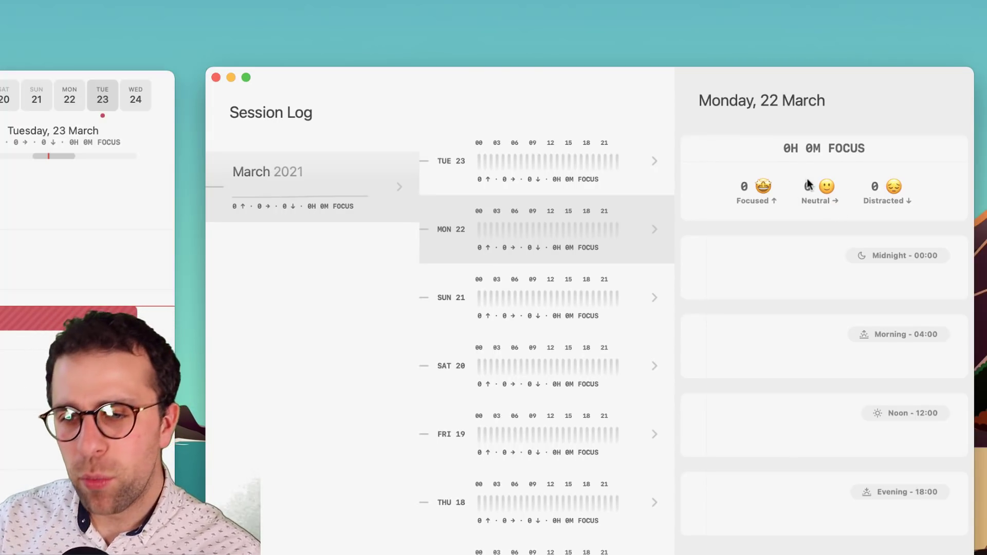
pyautogui.press('super+n')
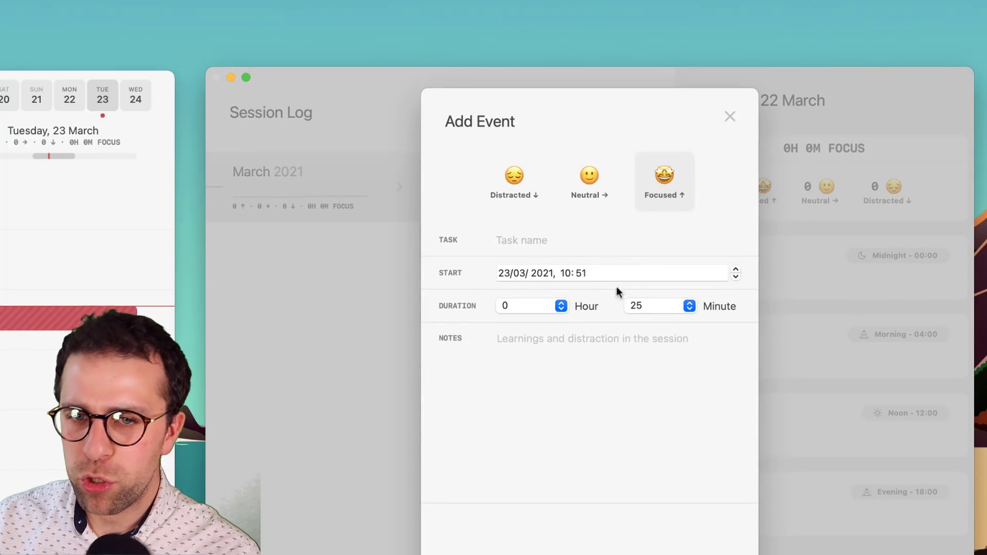
# Fill the event with start 09:05, 25 minutes, task 'Briefs' and a Neutral rating.
pyautogui.click(643, 306)
pyautogui.click(647, 308)
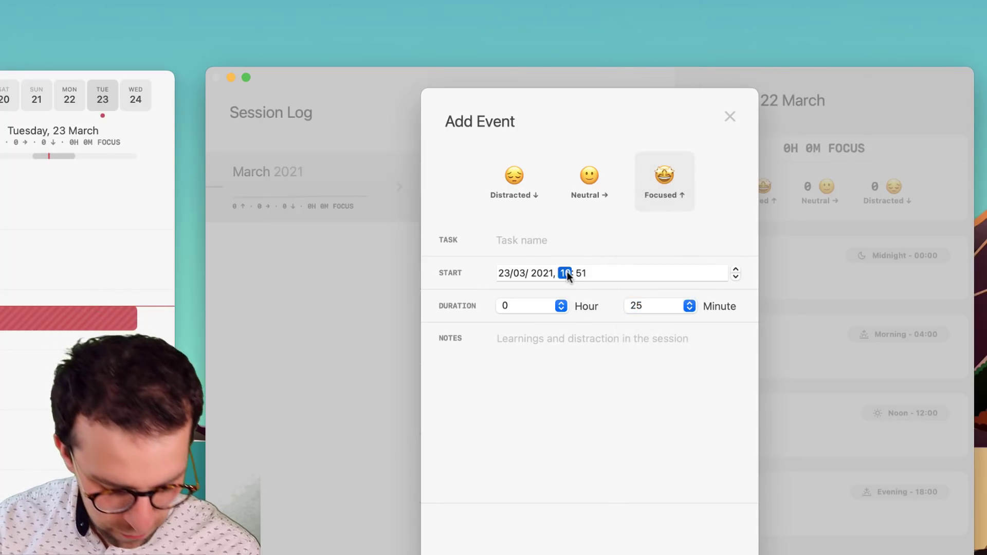
pyautogui.write('8')
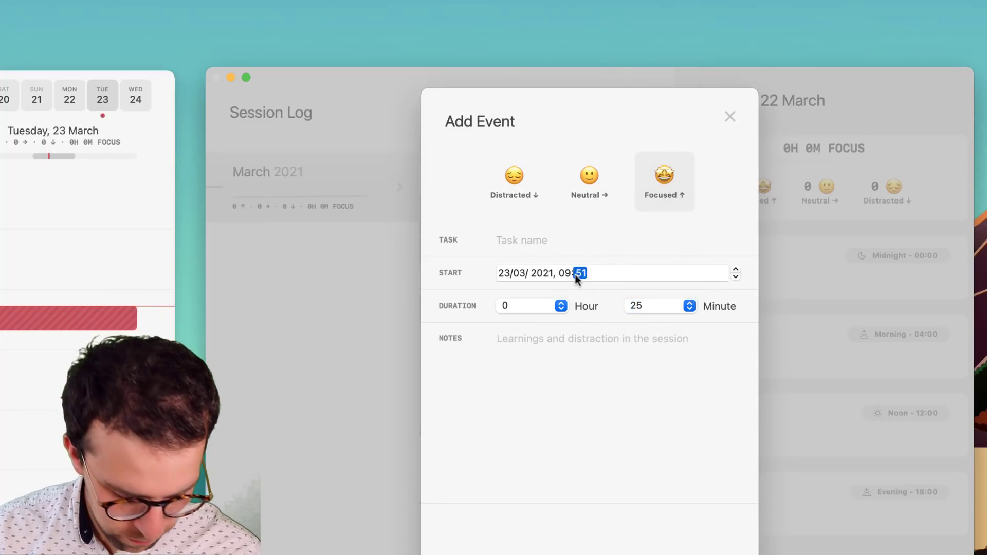
pyautogui.write('5')
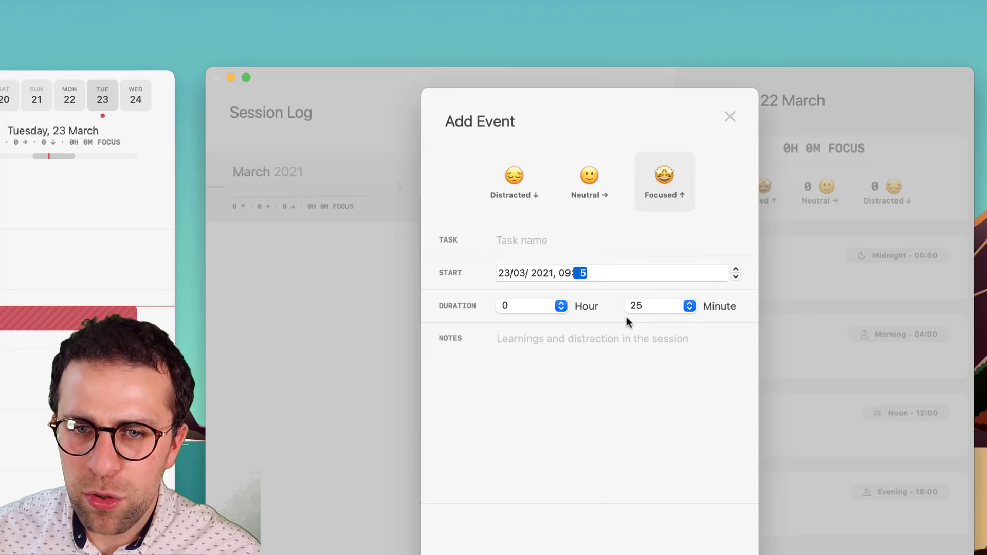
pyautogui.click(594, 352)
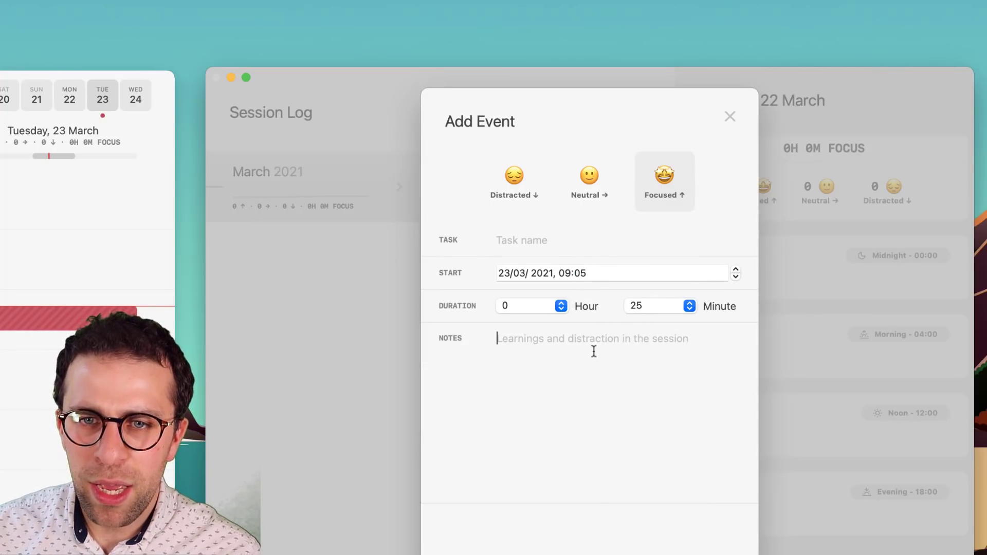
pyautogui.click(526, 238)
pyautogui.write('B')
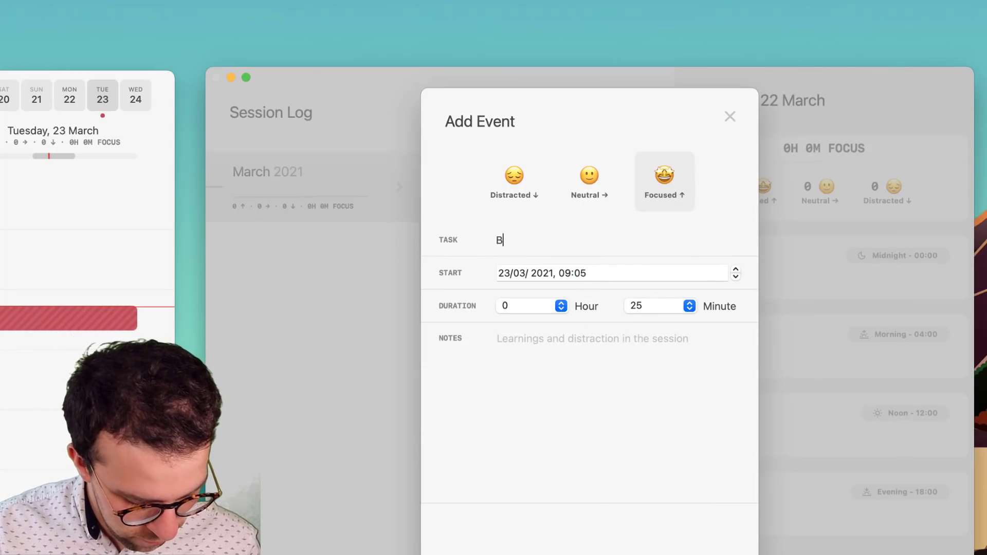
pyautogui.write('riefs')
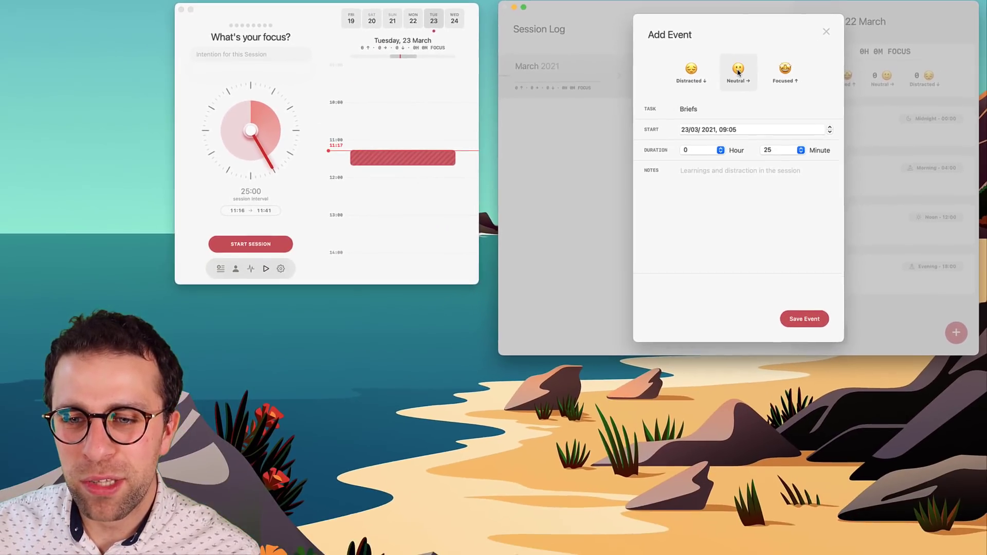
pyautogui.click(738, 72)
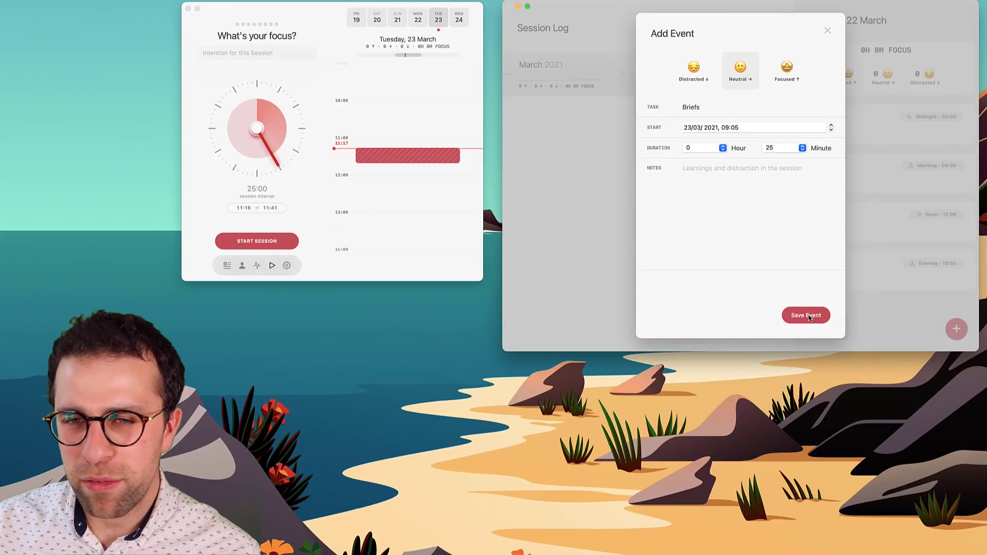
# Save the Briefs event and check its details in the 23 March timeline and Session Log.
pyautogui.click(807, 315)
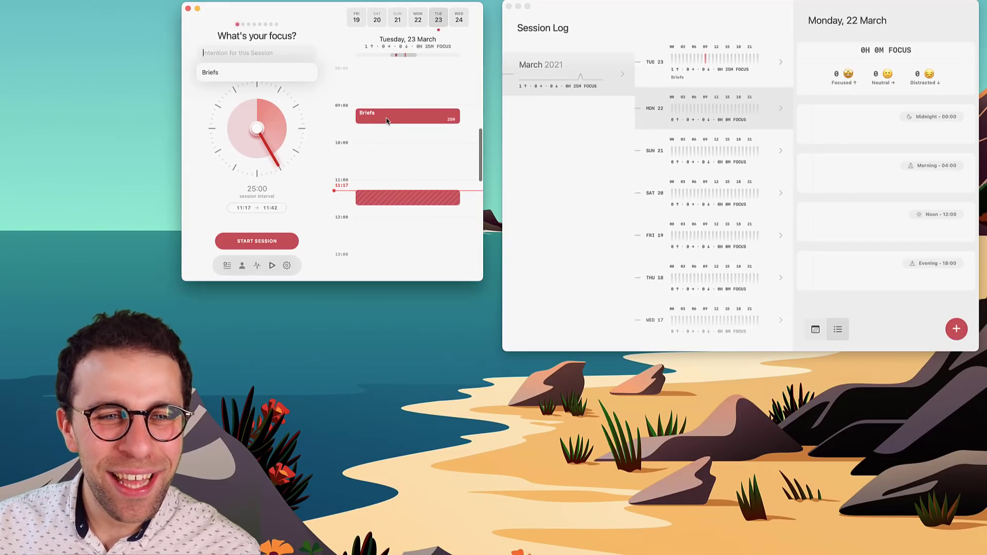
pyautogui.click(388, 121)
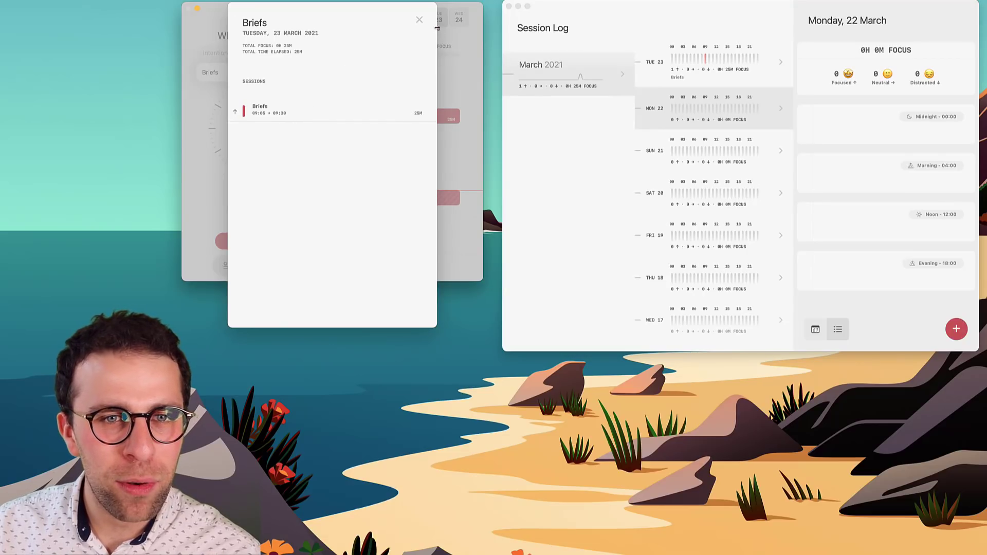
pyautogui.click(418, 19)
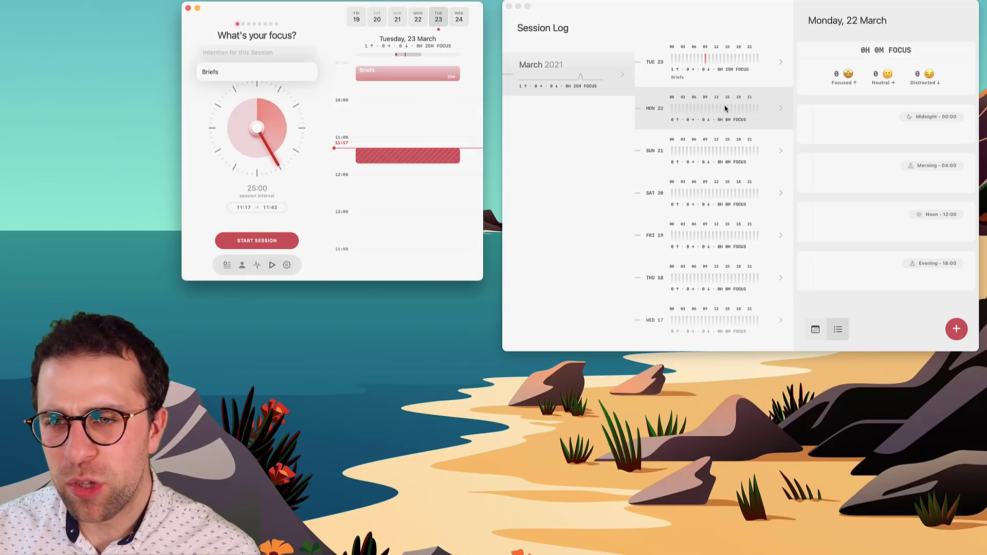
pyautogui.click(613, 71)
pyautogui.click(698, 63)
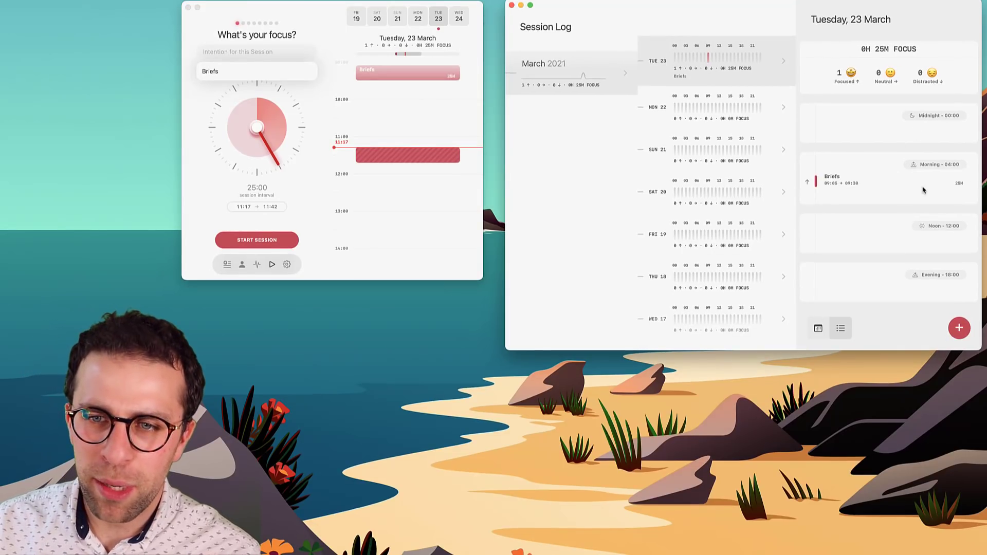
pyautogui.click(863, 184)
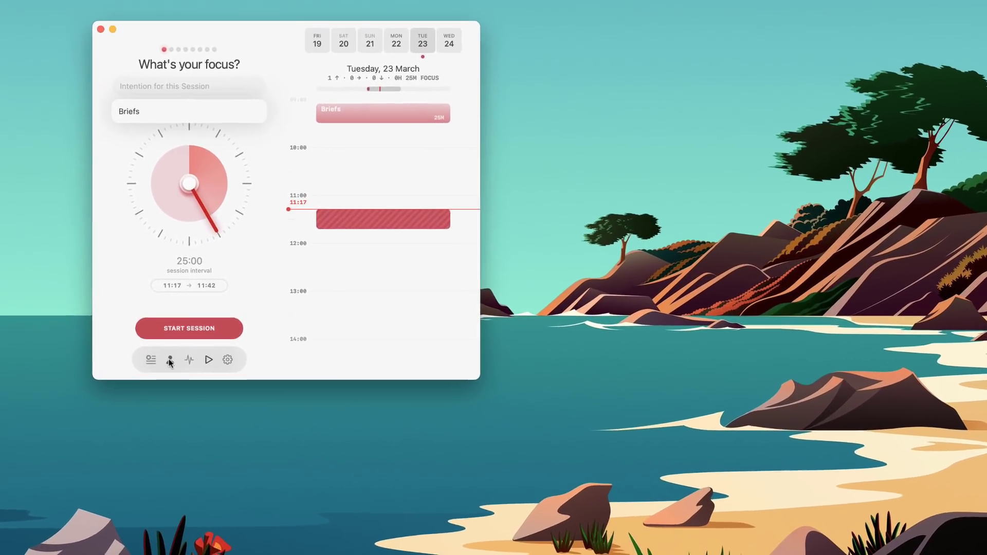
# View the account Register/Login pane, then open and dismiss the getting-started checklist.
pyautogui.click(171, 361)
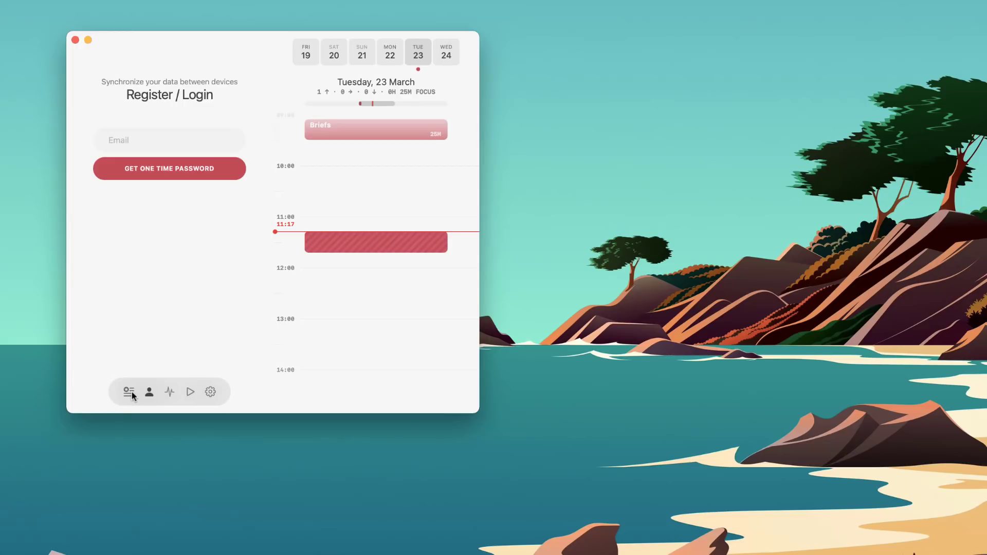
pyautogui.click(129, 392)
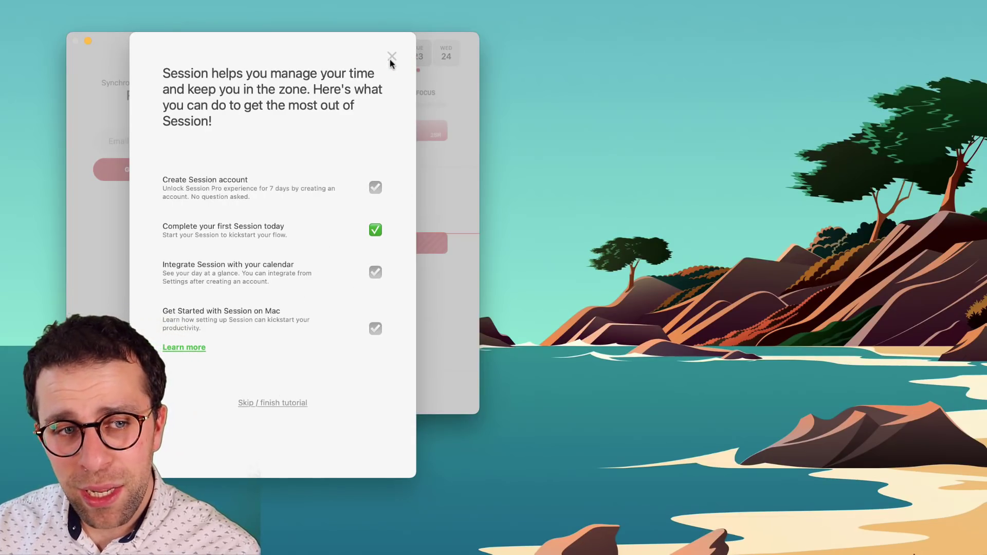
pyautogui.click(392, 56)
# Open Preferences and browse the Shortcuts, General, Timer scrubbing, Calendar and Menubar/Dock panes.
pyautogui.click(211, 393)
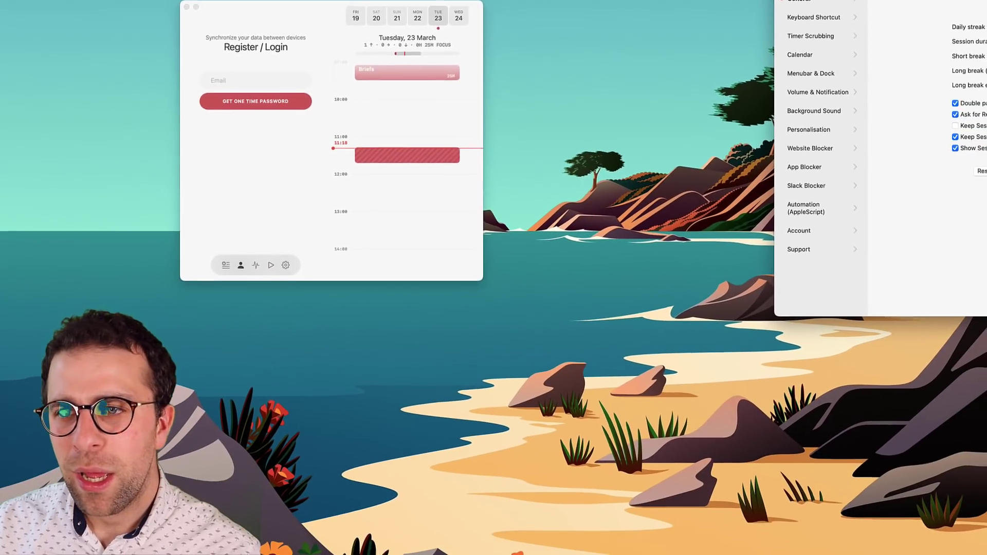
pyautogui.moveTo(984, 5); pyautogui.dragTo(653, 65)
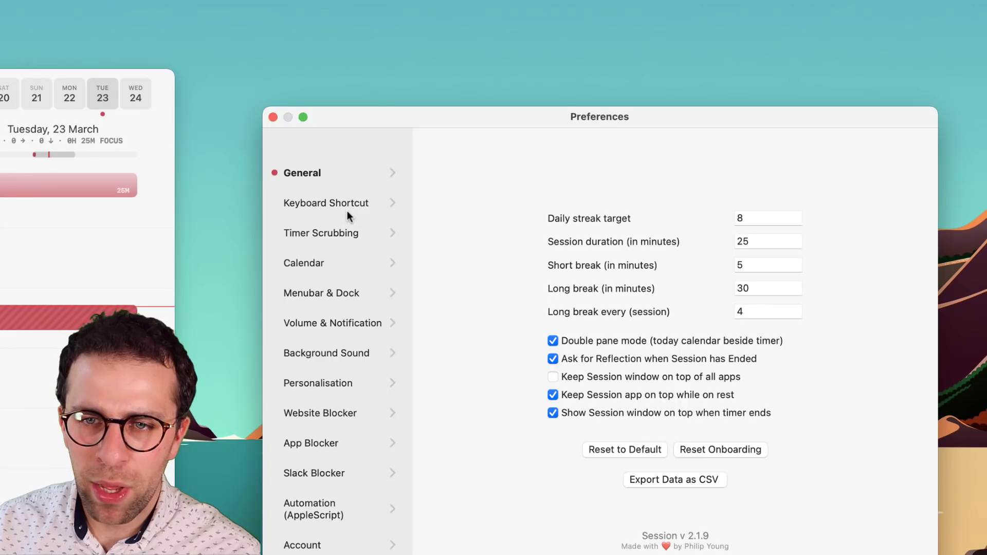
pyautogui.click(341, 200)
pyautogui.click(338, 170)
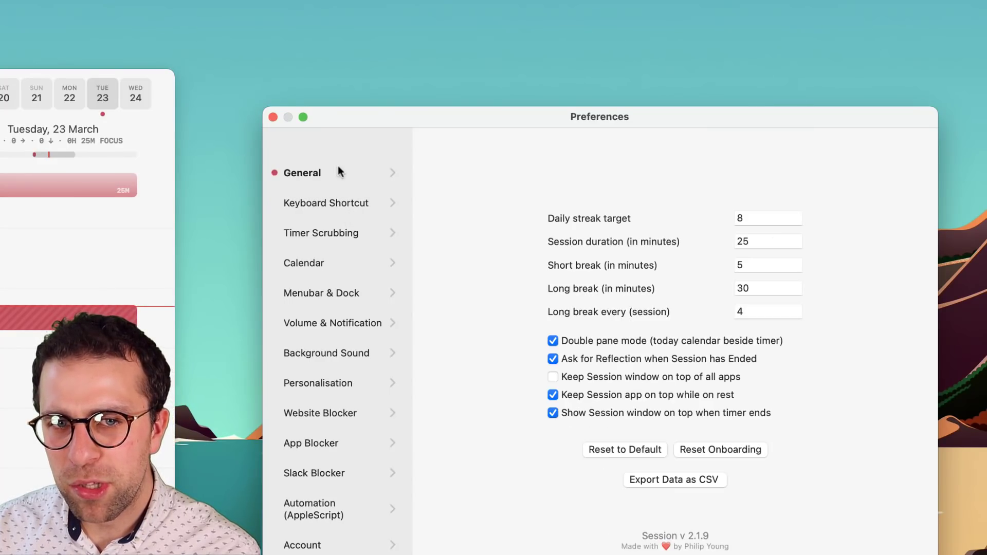
pyautogui.click(356, 237)
pyautogui.click(355, 264)
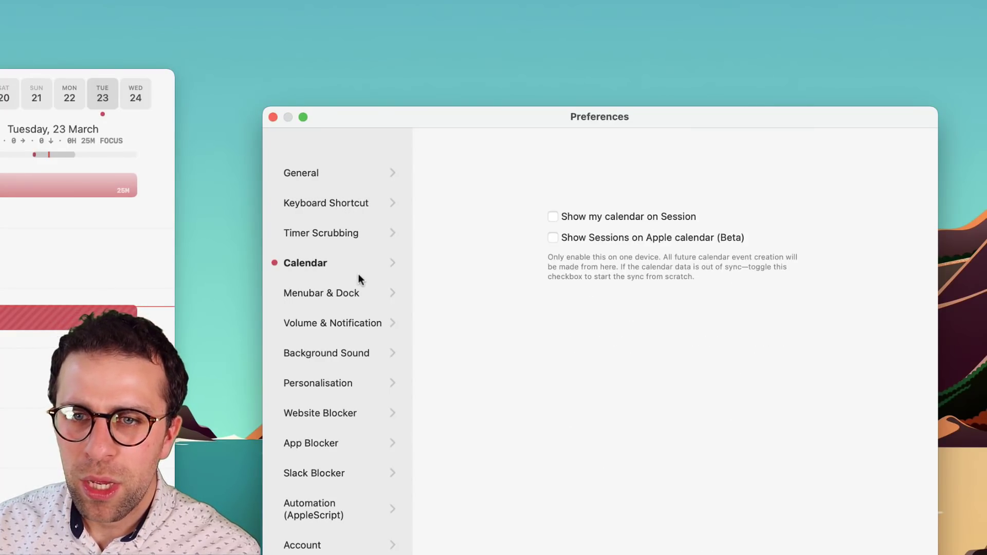
pyautogui.click(357, 294)
# Browse the sound, website, app and Slack blocker, and AppleScript panes, then close Preferences.
pyautogui.click(353, 324)
pyautogui.click(350, 368)
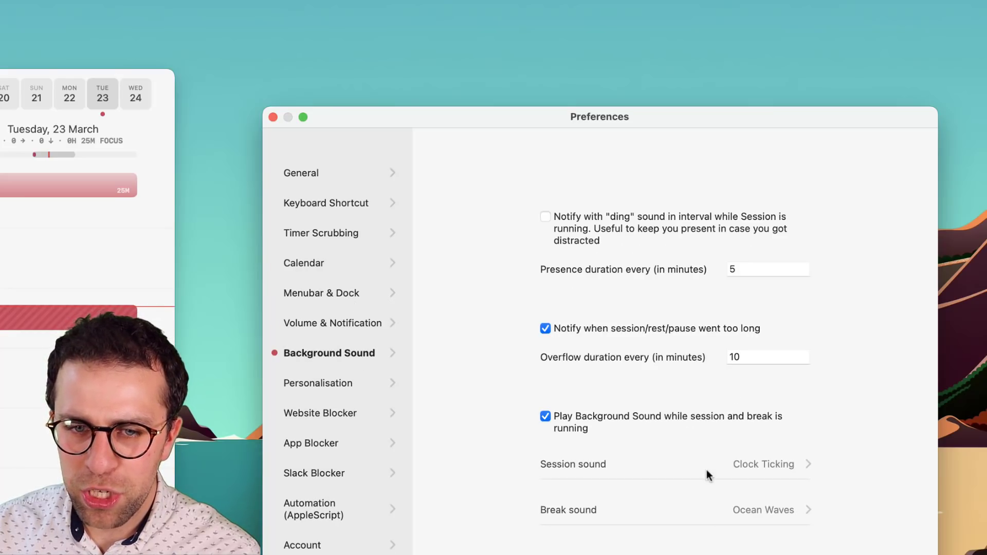
pyautogui.click(357, 409)
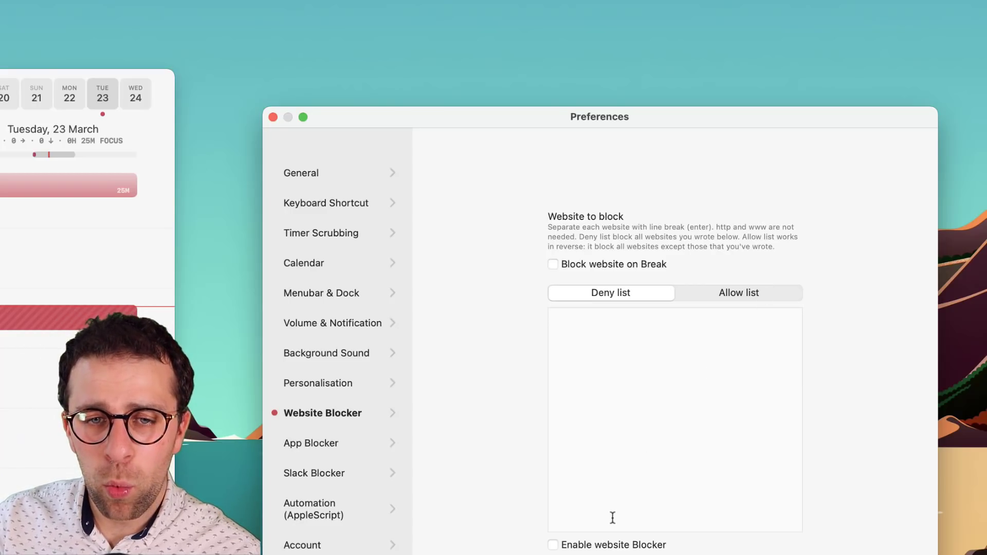
pyautogui.click(377, 441)
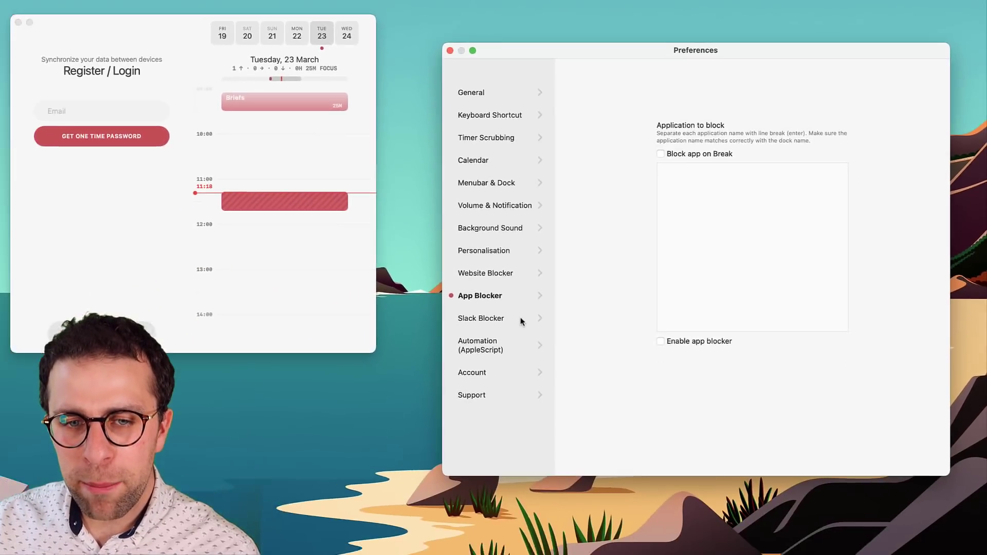
pyautogui.click(339, 473)
pyautogui.click(588, 263)
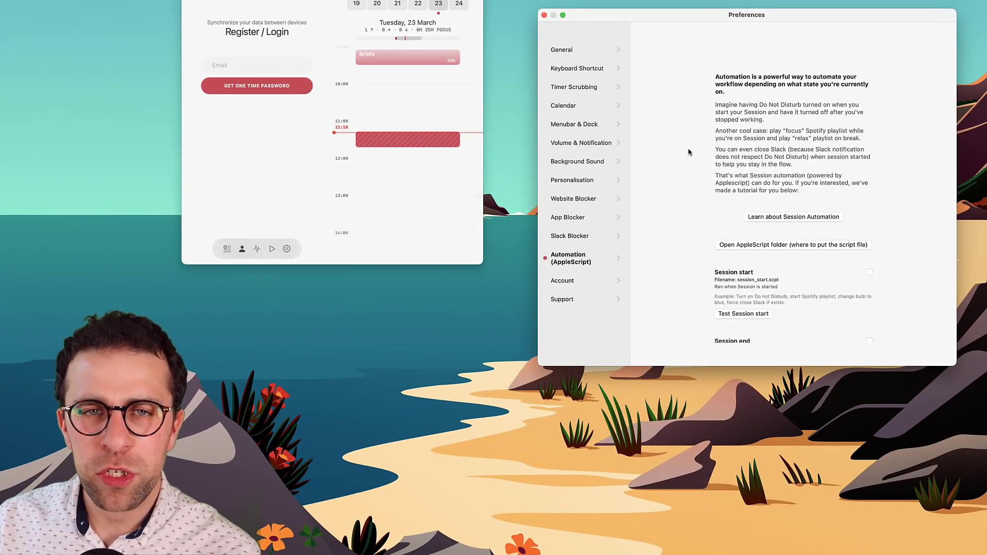
pyautogui.click(544, 14)
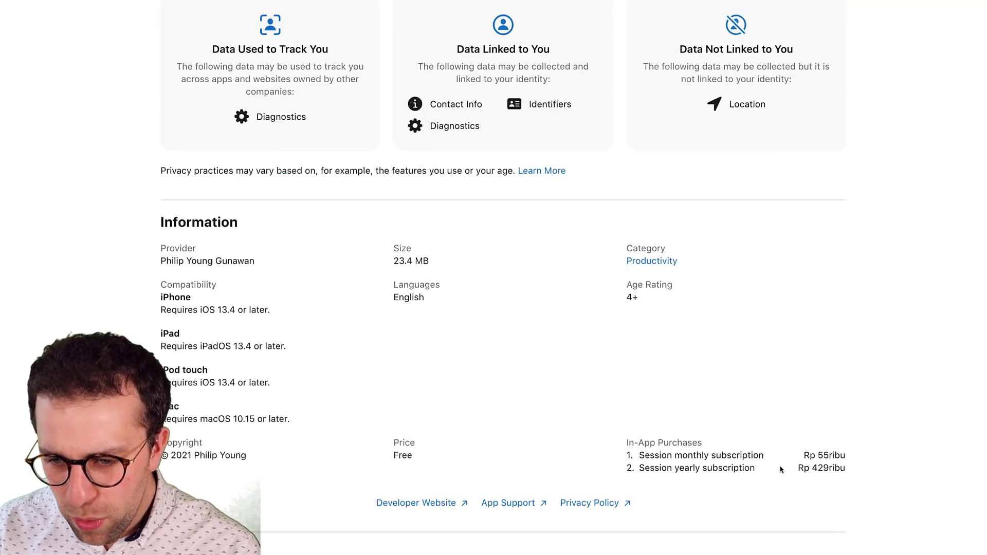
# Select the Rp 429ribu yearly subscription price and reset the page to normal zoom.
pyautogui.doubleClick(815, 467)
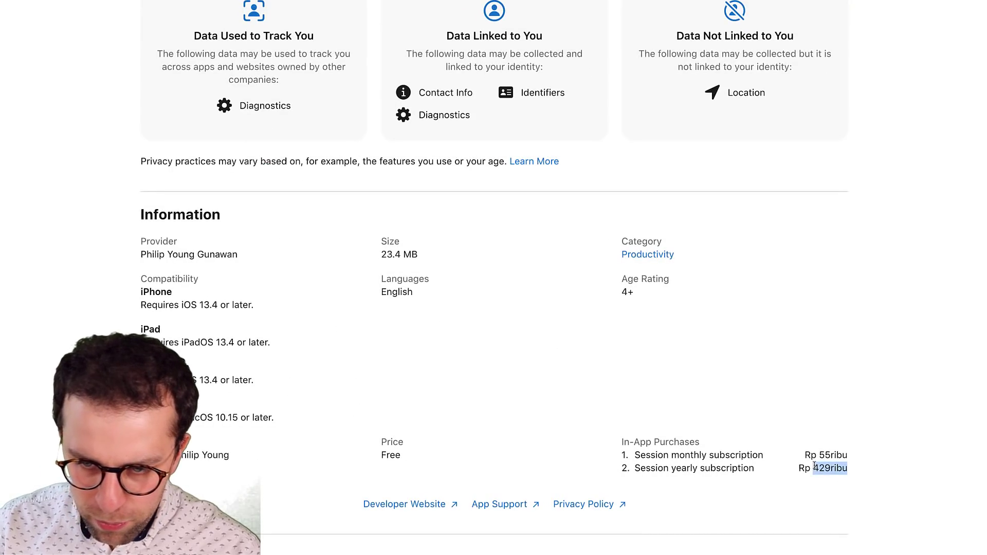
pyautogui.moveTo(815, 466); pyautogui.dragTo(797, 468)
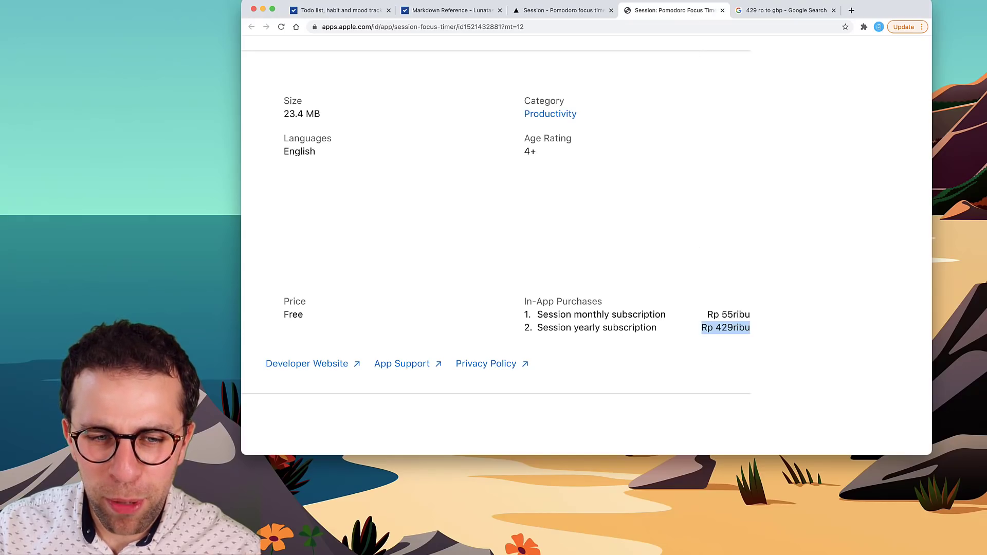
pyautogui.press('super+0')
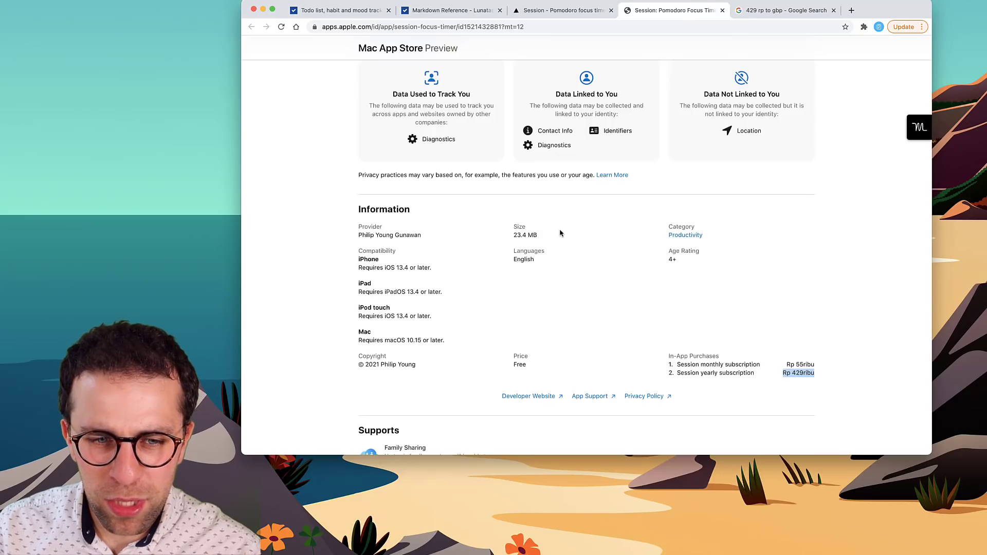
# Clear the price selection and scroll through the Session listing in Mac App Store Preview.
pyautogui.click(601, 295)
pyautogui.scroll(-4, 602, 296)
pyautogui.scroll(7, 602, 298)
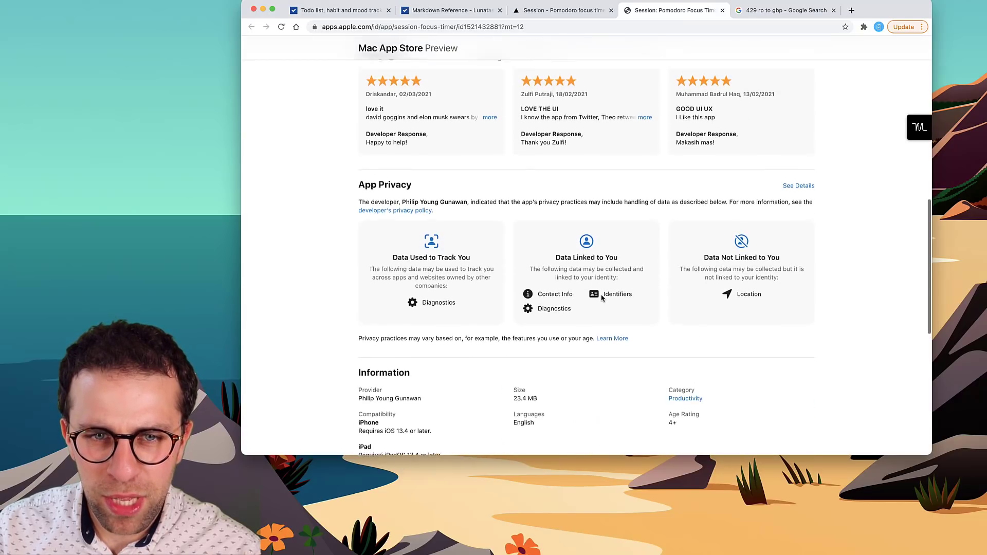
pyautogui.scroll(10, 601, 296)
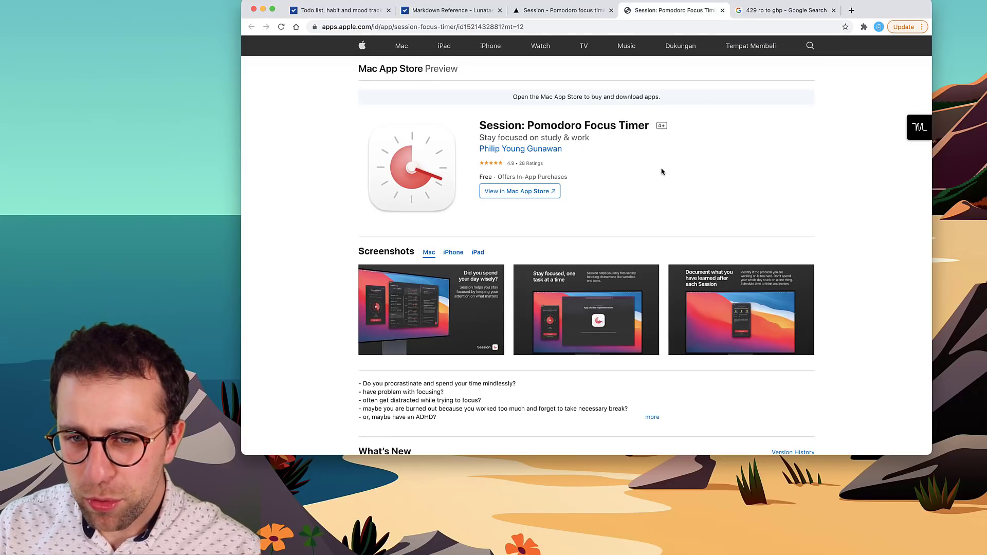
pyautogui.hscroll(5, 661, 309)
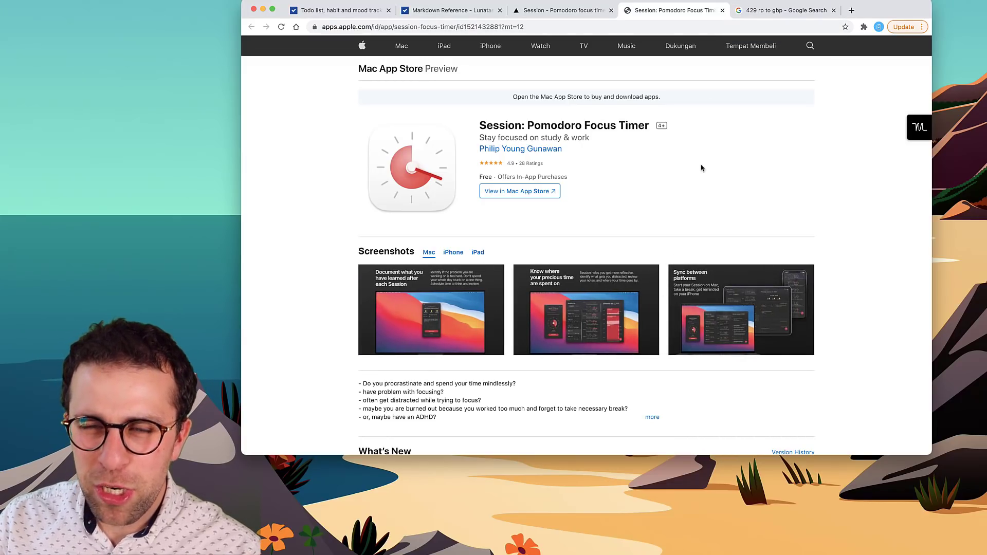
pyautogui.click(772, 17)
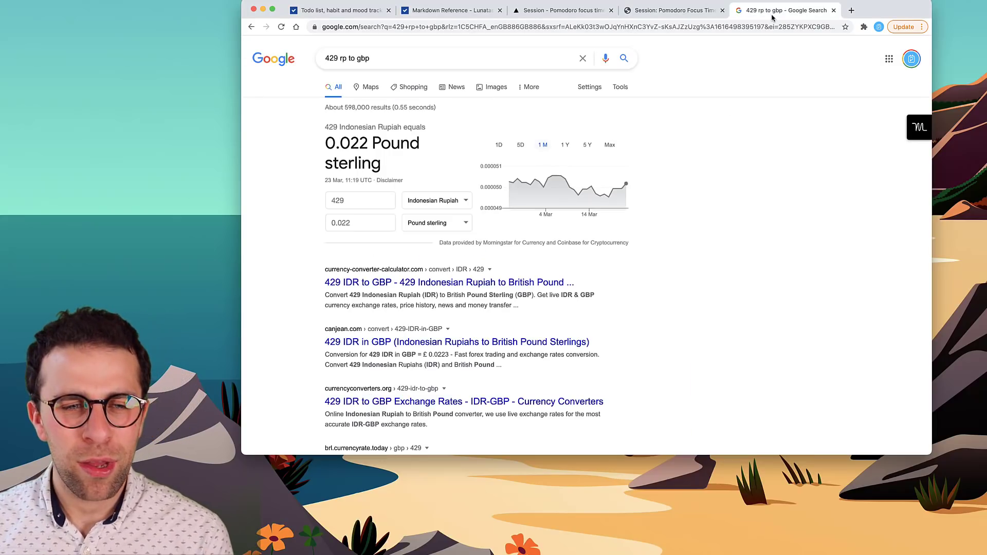